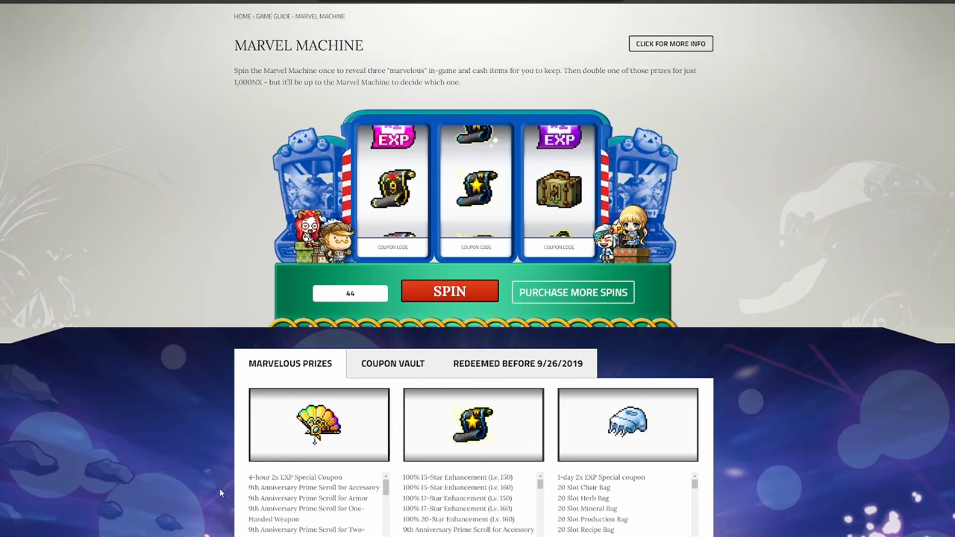
pyautogui.scroll(-2, 749, 405)
pyautogui.scroll(-1, 749, 403)
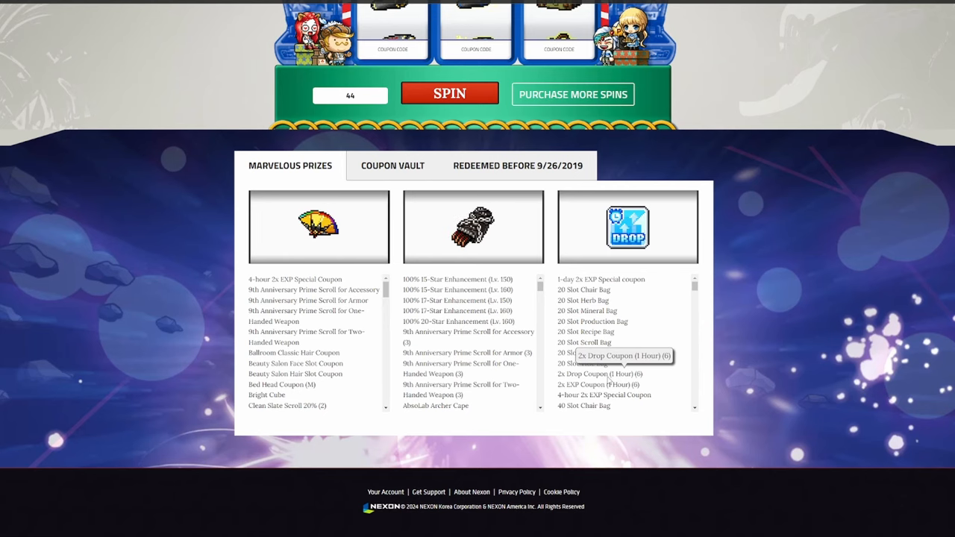
pyautogui.scroll(1, 181, 350)
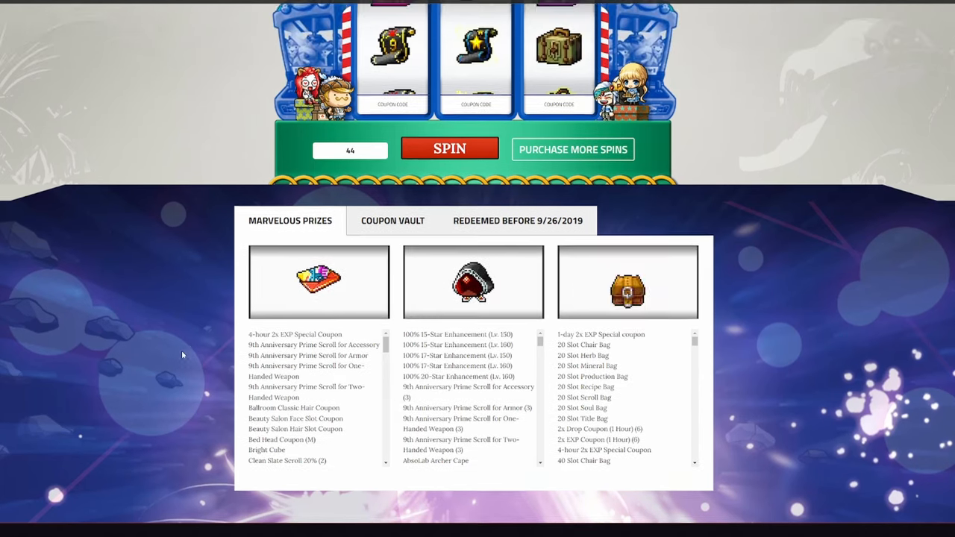
pyautogui.scroll(2, 182, 350)
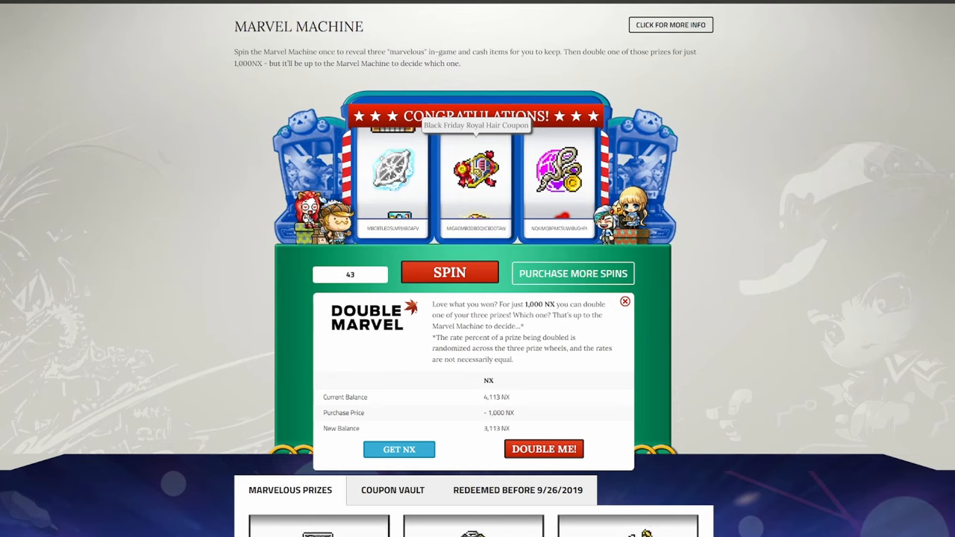
# Spin the Marvel Machine once, leaving 42 spins and revealing a Guardian Scroll among the prizes.
pyautogui.click(449, 273)
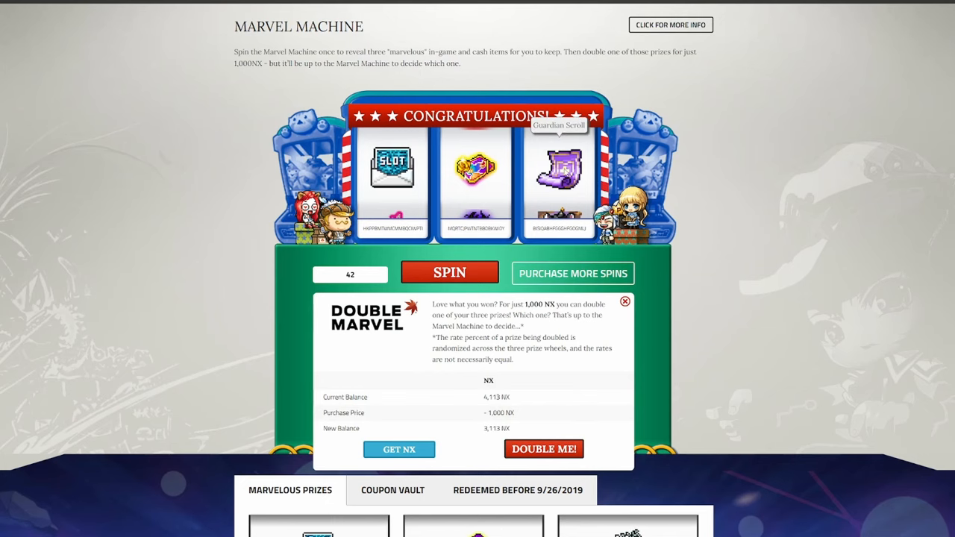
pyautogui.hotkey('alt', 'Tab')
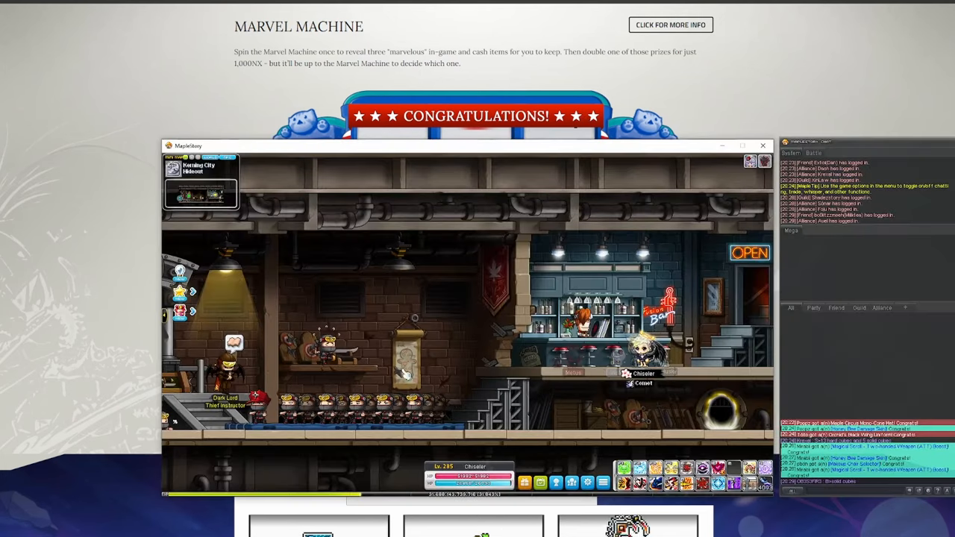
pyautogui.press('i')
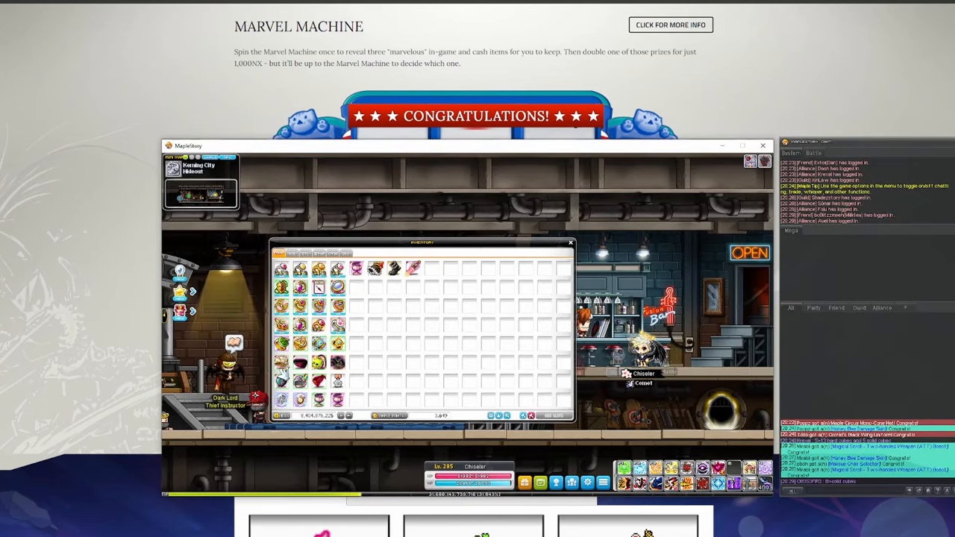
pyautogui.moveTo(476, 168)
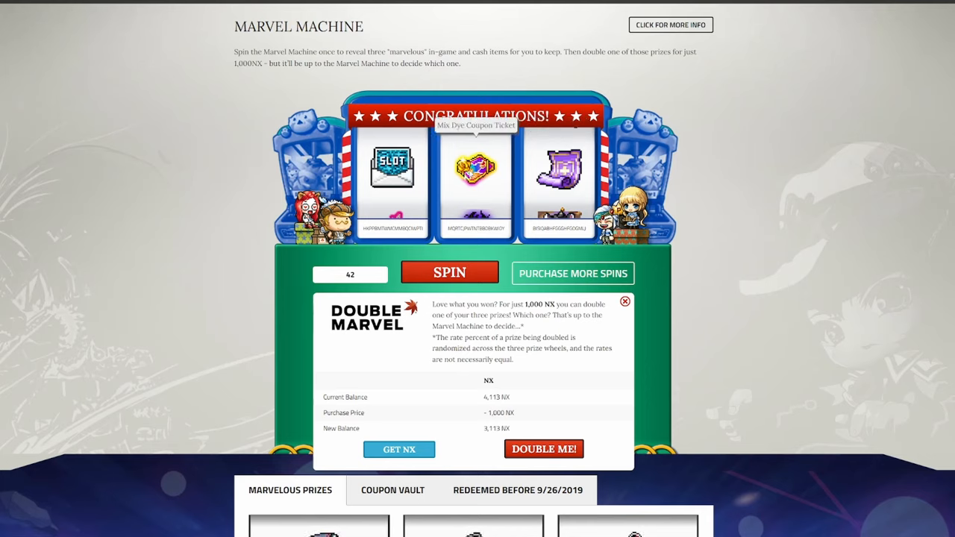
# Spin five times down to 37 spins, the last revealing a Tinkerer's Chest.
pyautogui.click(449, 273)
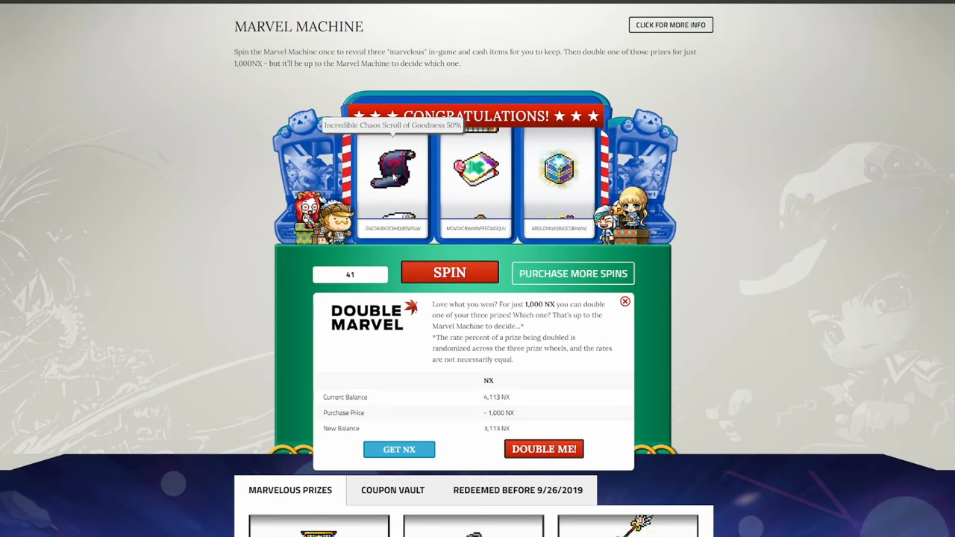
pyautogui.click(449, 273)
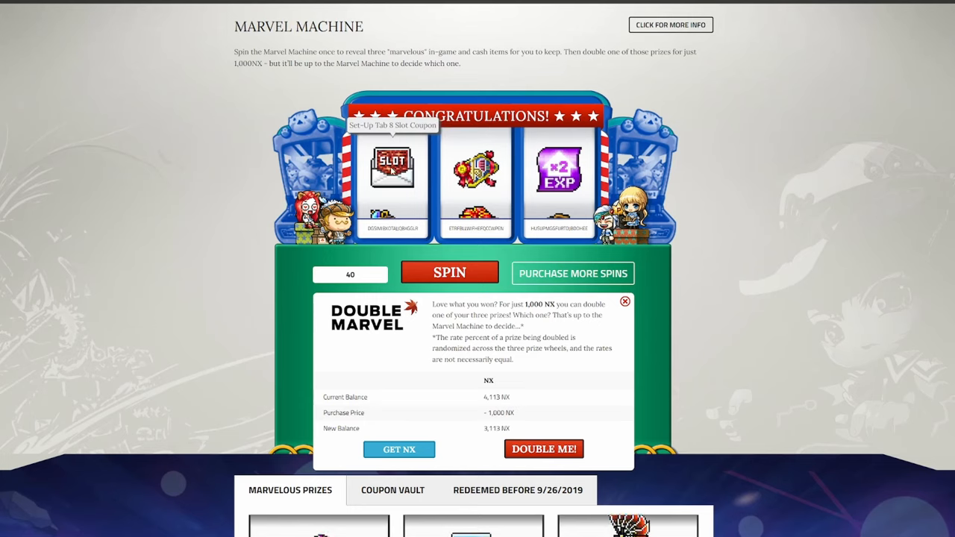
pyautogui.click(450, 273)
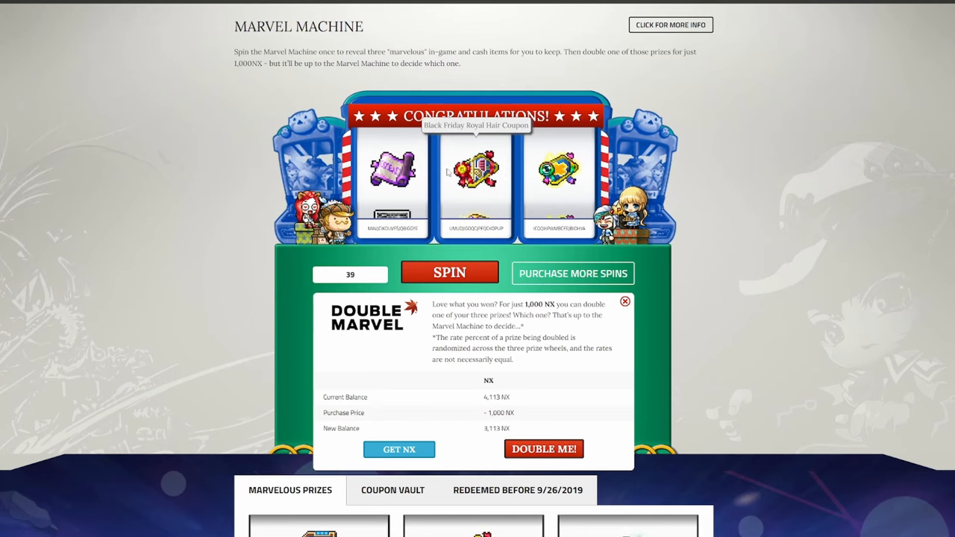
pyautogui.click(449, 273)
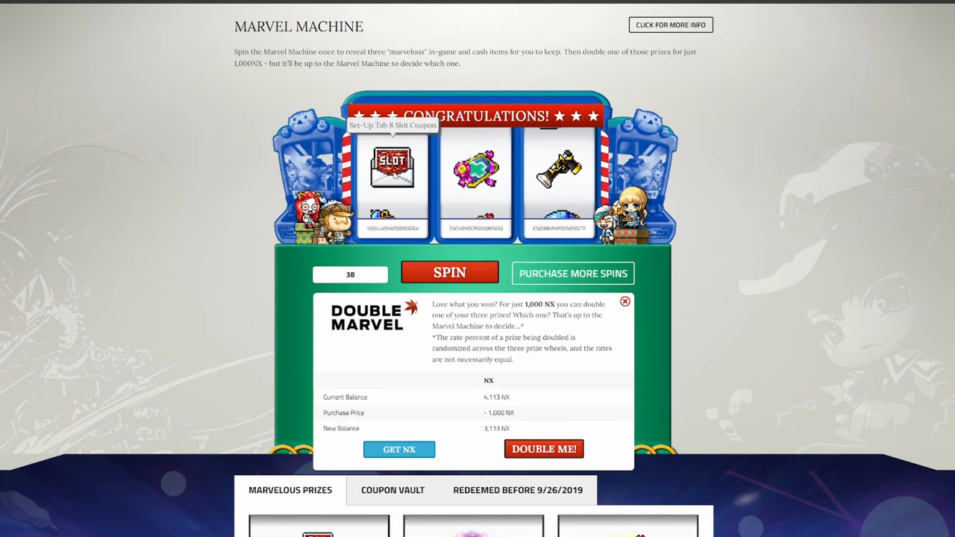
pyautogui.click(449, 273)
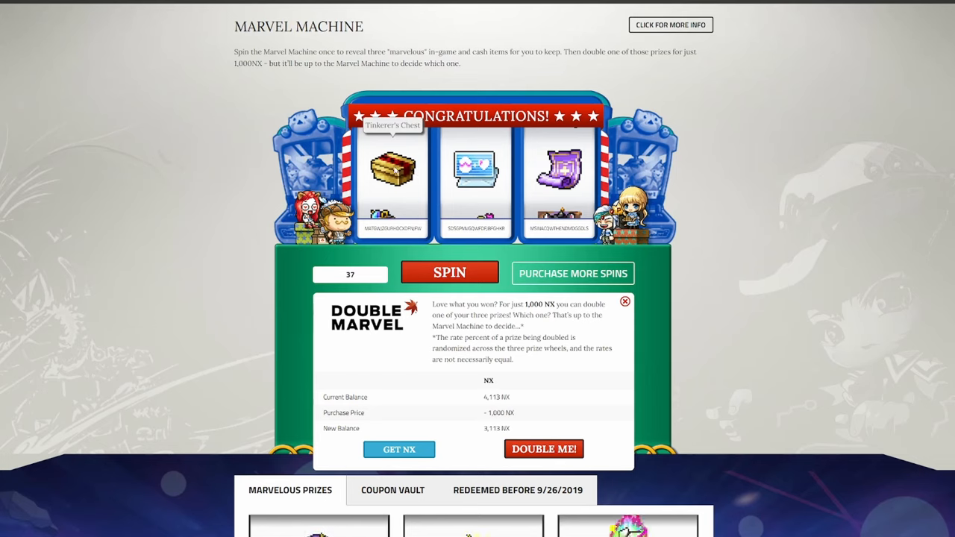
# Spin three times down to 34 spins, last revealing a Tinkerer's Chest and gold coin.
pyautogui.click(451, 267)
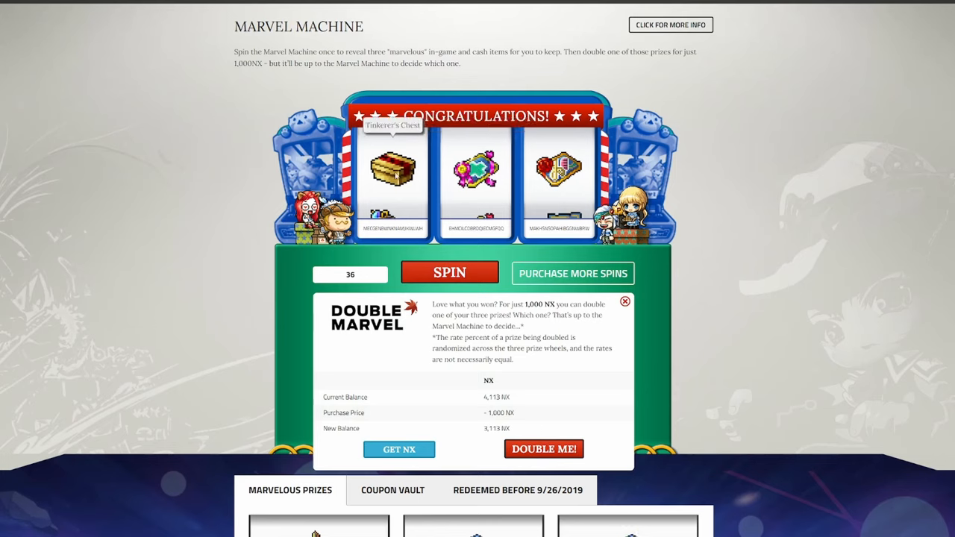
pyautogui.click(449, 273)
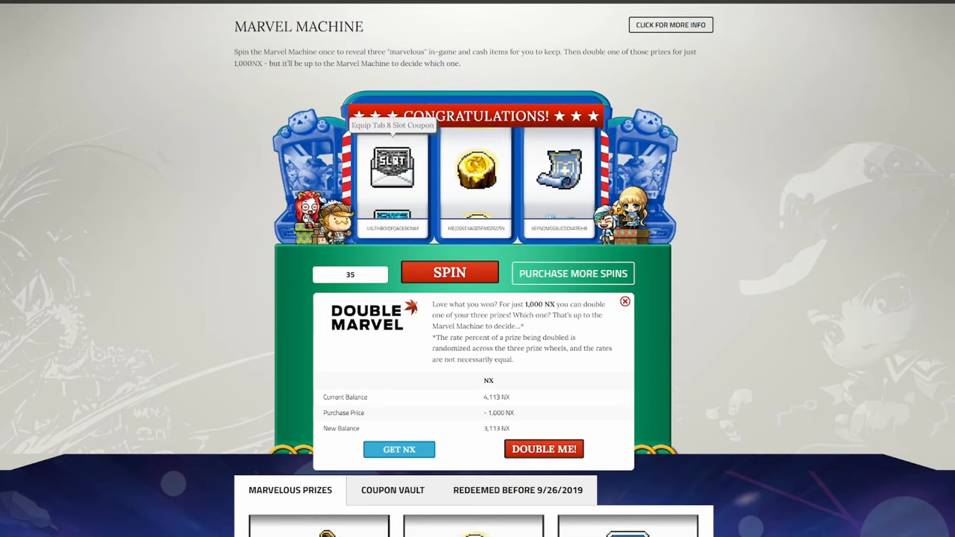
pyautogui.click(450, 273)
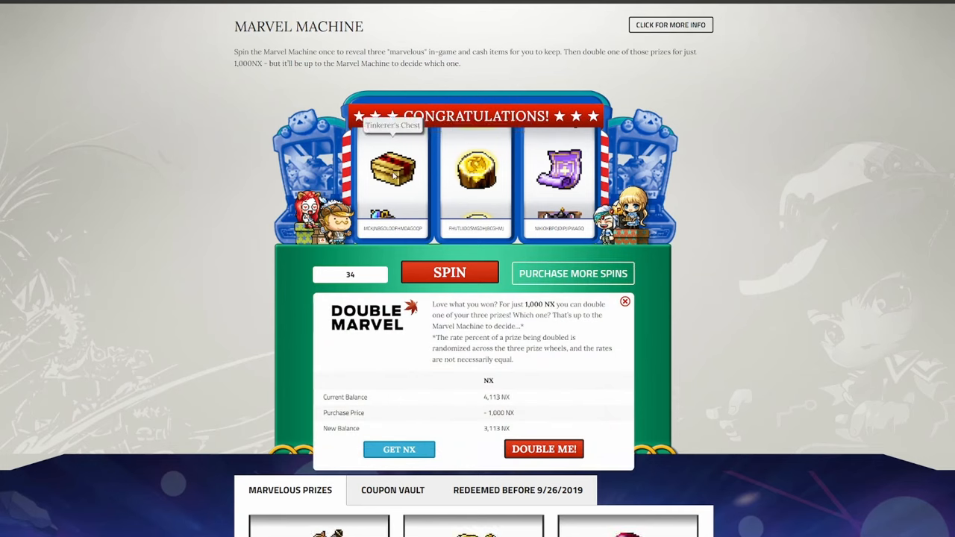
# Spin six times, collecting each prize set, until 28 spins remain.
pyautogui.click(450, 273)
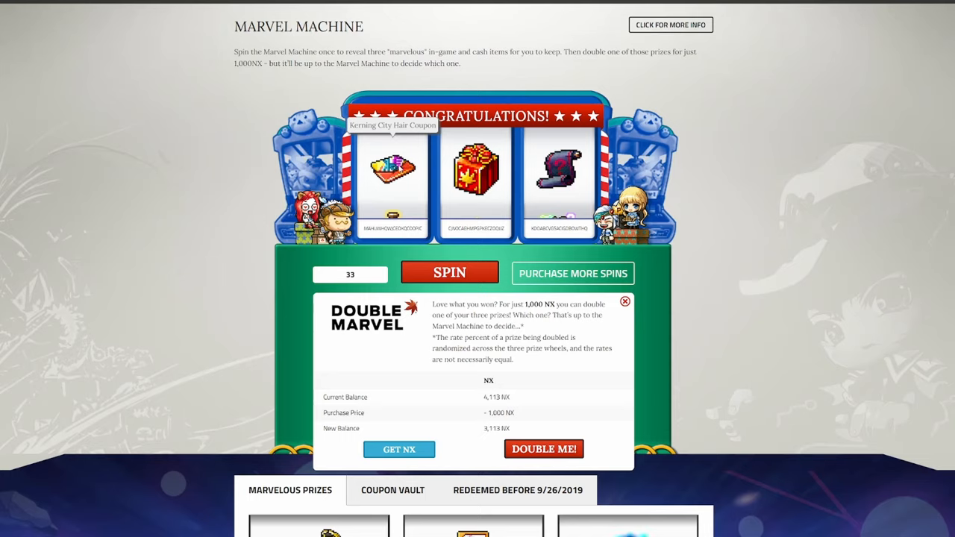
pyautogui.click(449, 273)
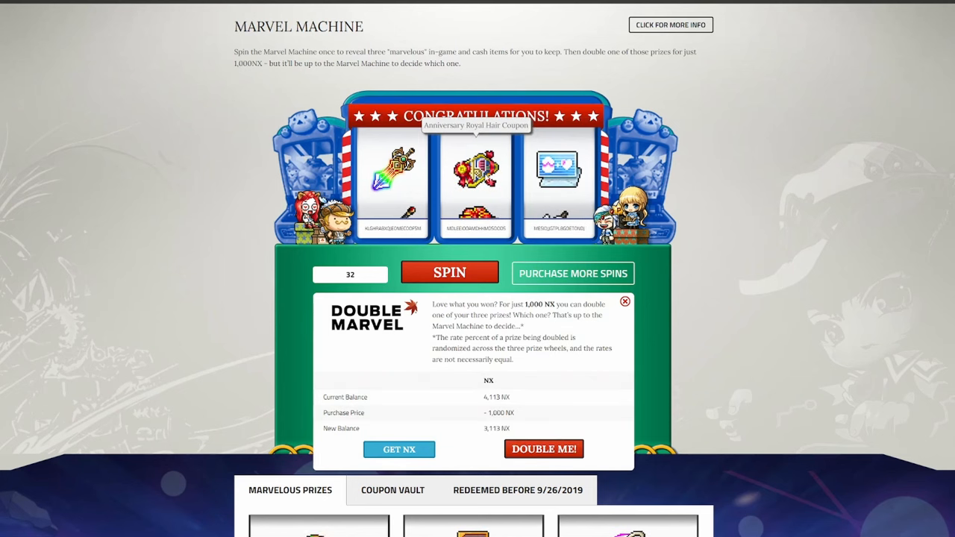
pyautogui.moveTo(393, 167)
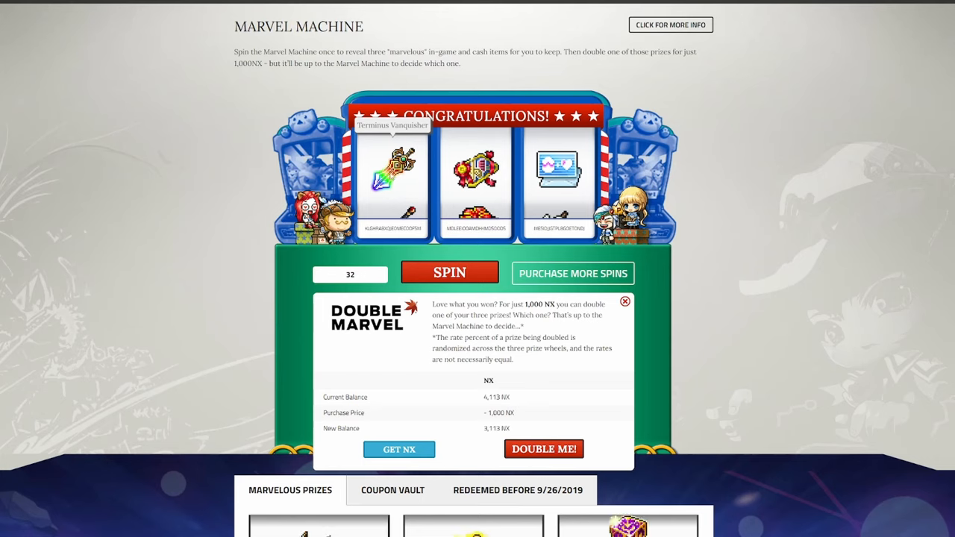
pyautogui.click(460, 273)
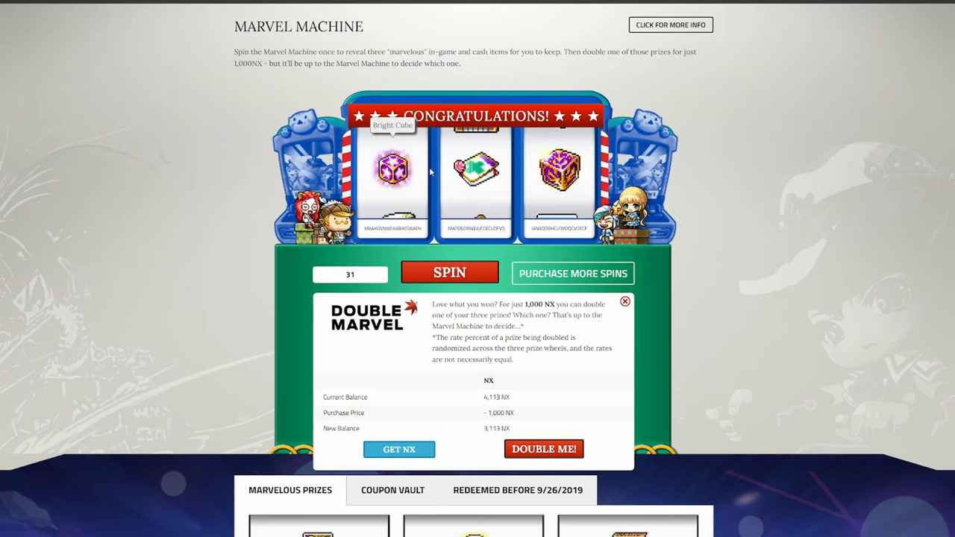
pyautogui.click(449, 274)
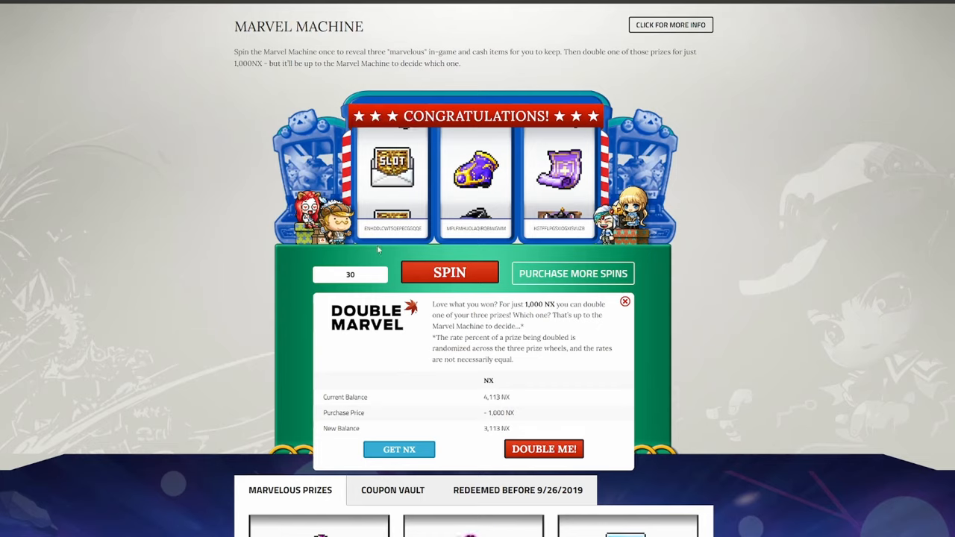
pyautogui.click(446, 272)
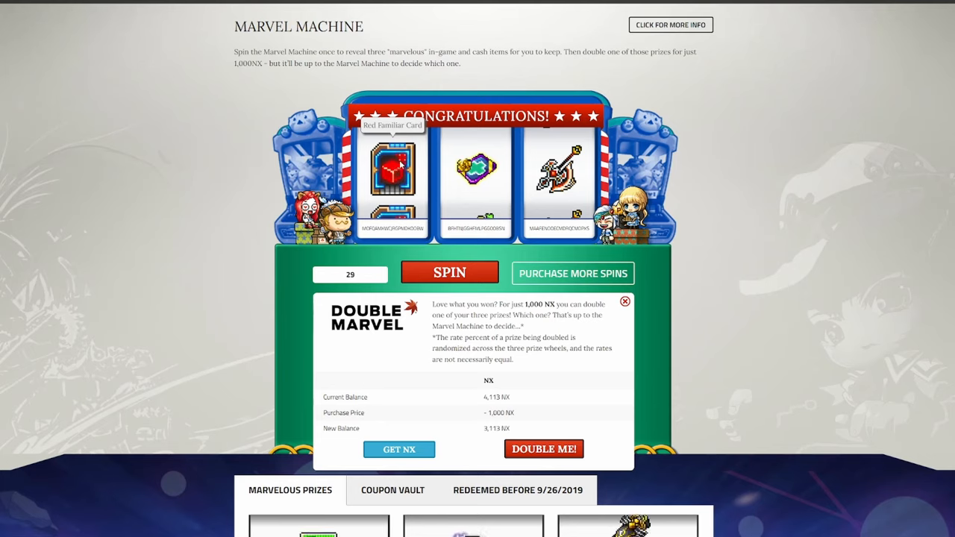
pyautogui.moveTo(392, 168)
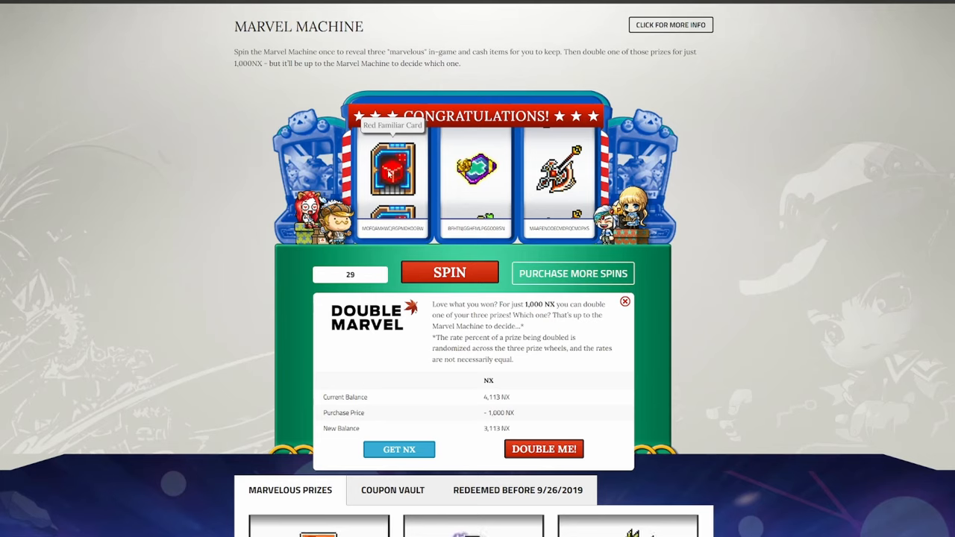
pyautogui.click(449, 273)
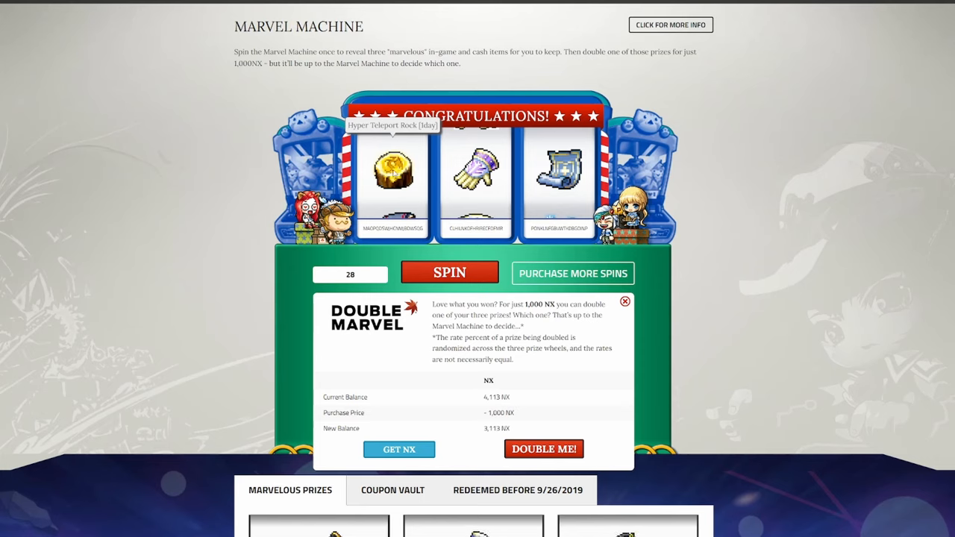
# Use three more spins and collect their prizes, leaving 25 spins.
pyautogui.click(449, 273)
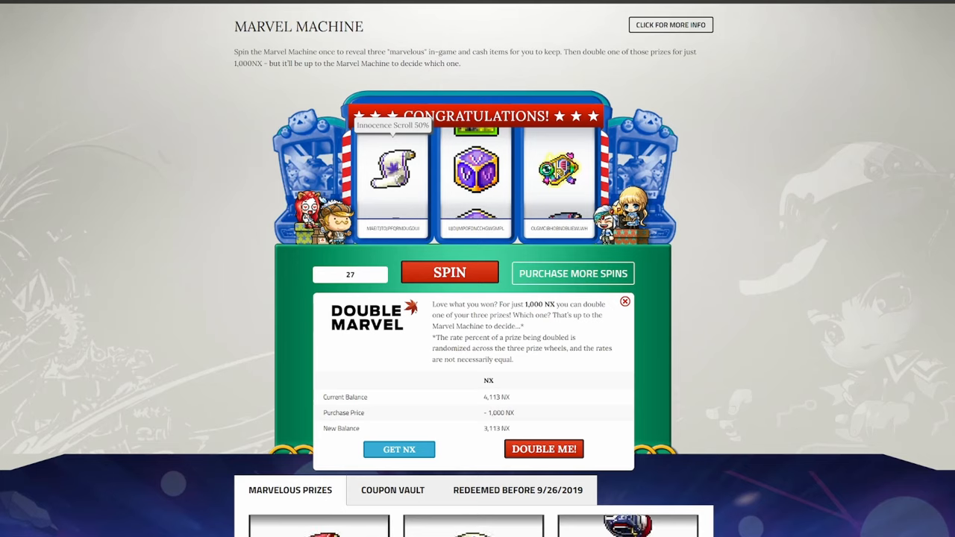
pyautogui.click(449, 273)
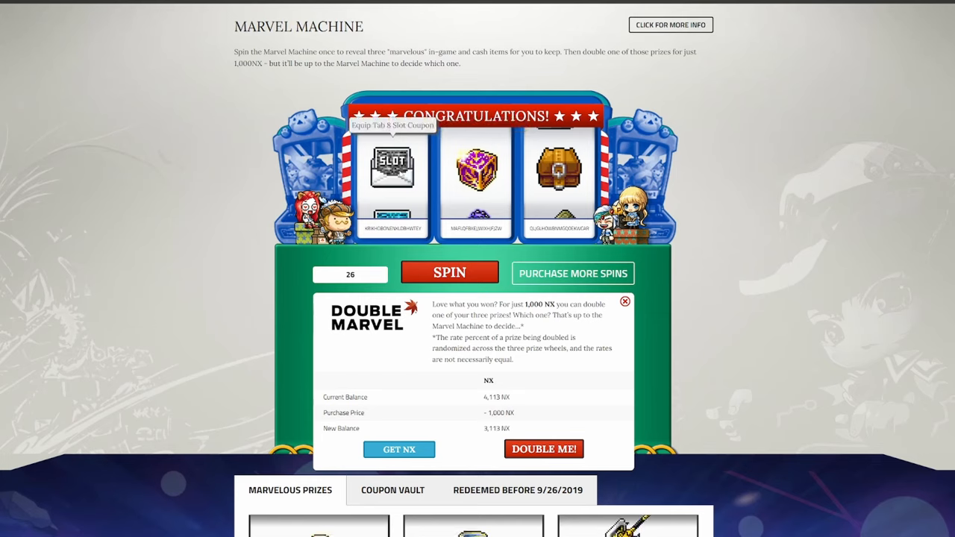
pyautogui.click(450, 274)
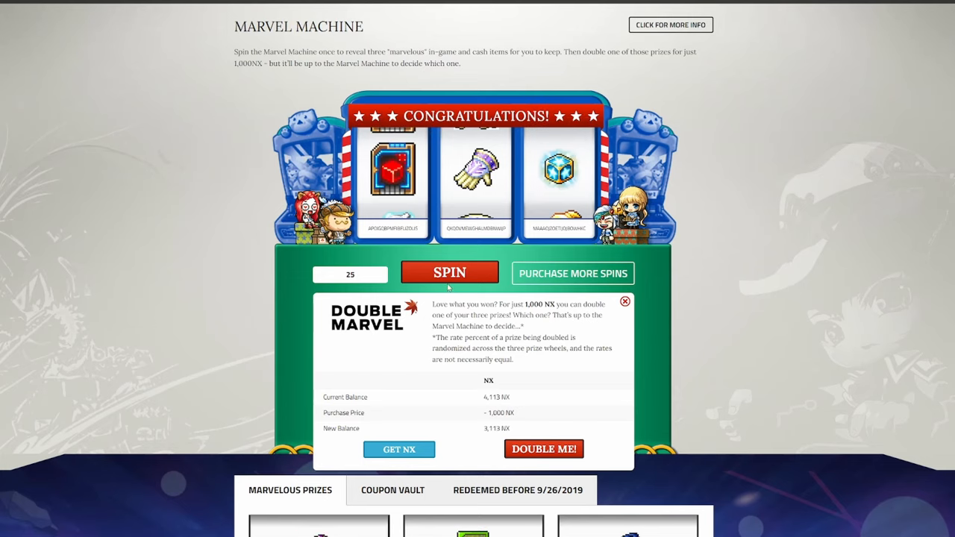
# Spin three more times down to 22 remaining, with the last spin still rolling.
pyautogui.click(448, 278)
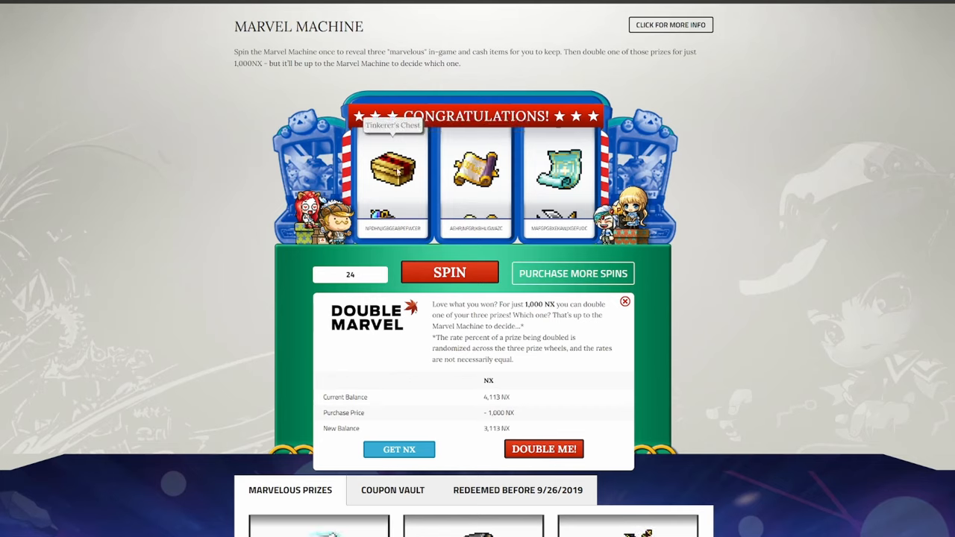
pyautogui.click(450, 273)
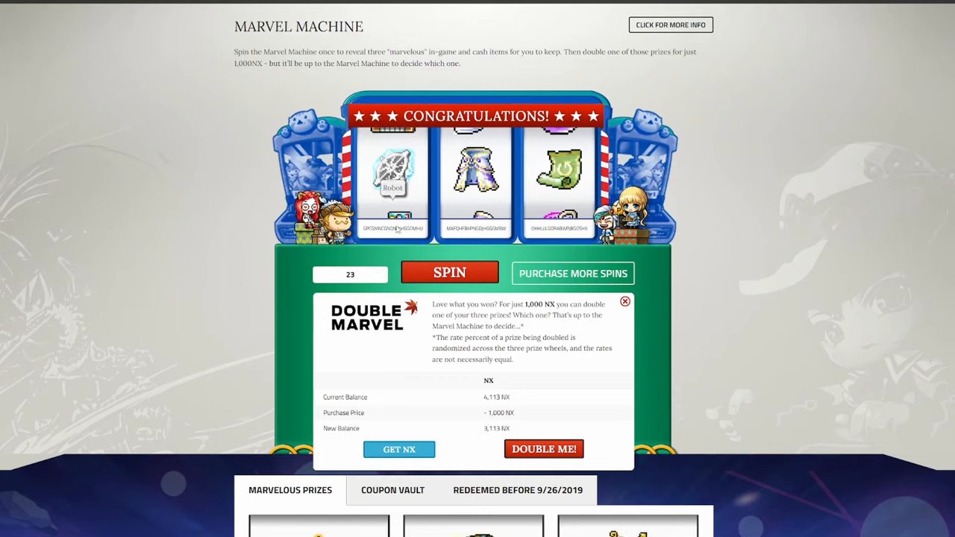
pyautogui.click(450, 275)
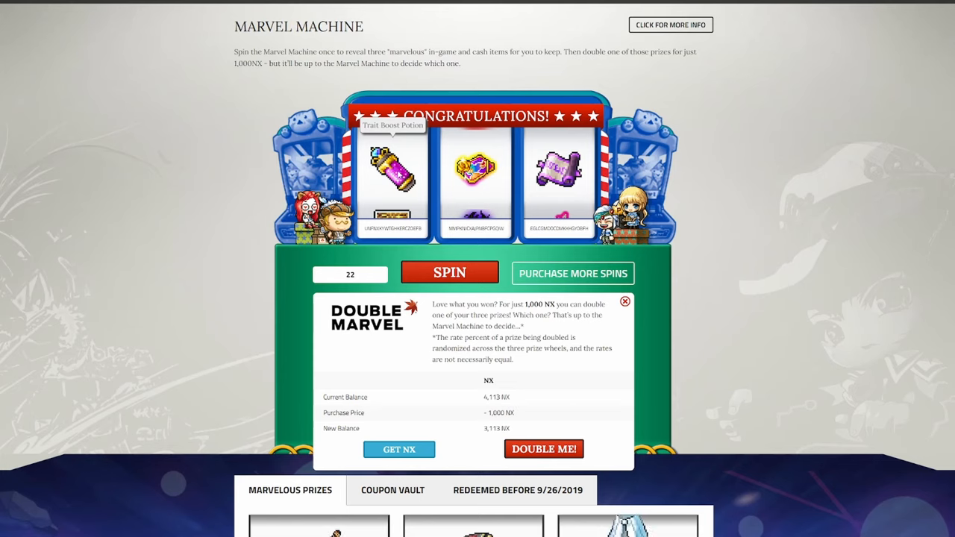
# Spin four times, reaching 18 spins and starting the next spin.
pyautogui.click(449, 273)
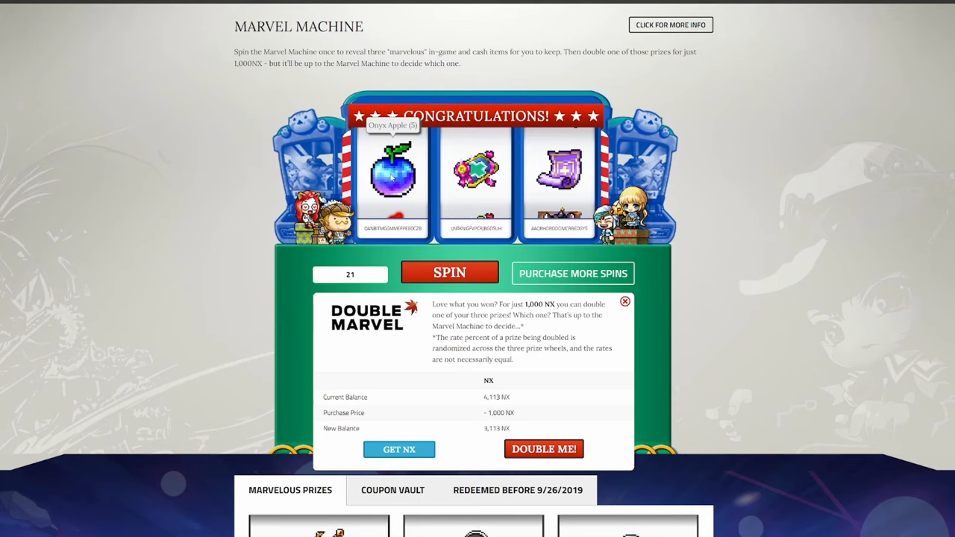
pyautogui.click(450, 272)
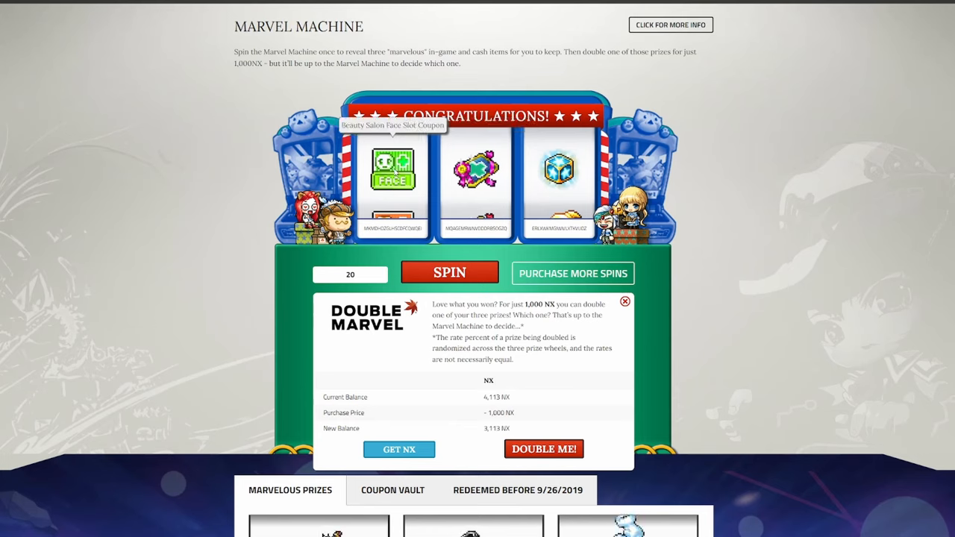
pyautogui.click(449, 273)
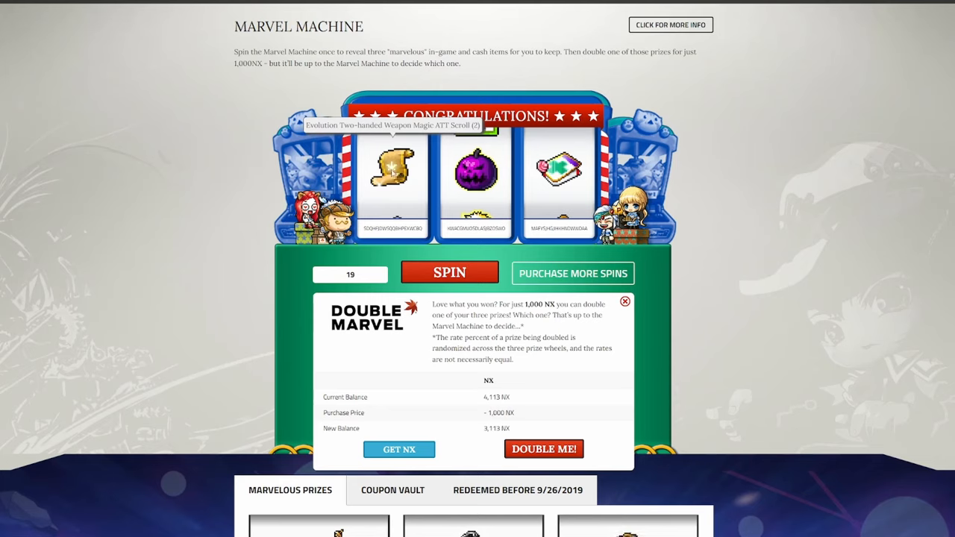
pyautogui.click(451, 275)
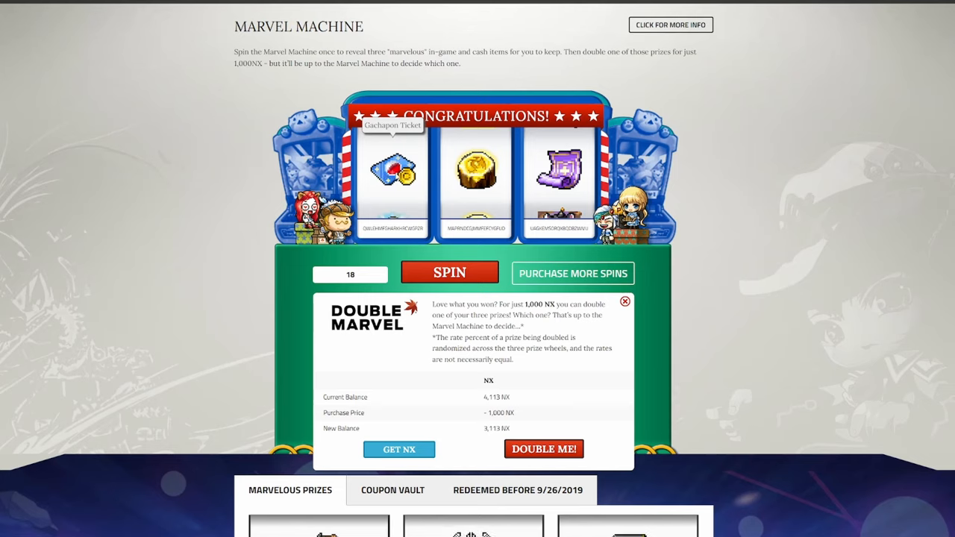
# Spin six times until the counter reads 12, revealing a new set of three prizes.
pyautogui.click(450, 273)
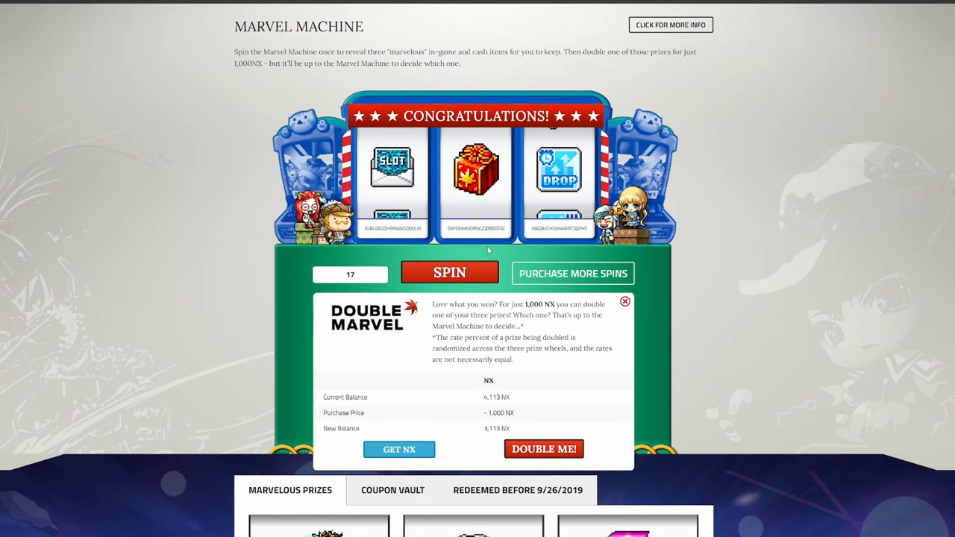
pyautogui.moveTo(559, 168)
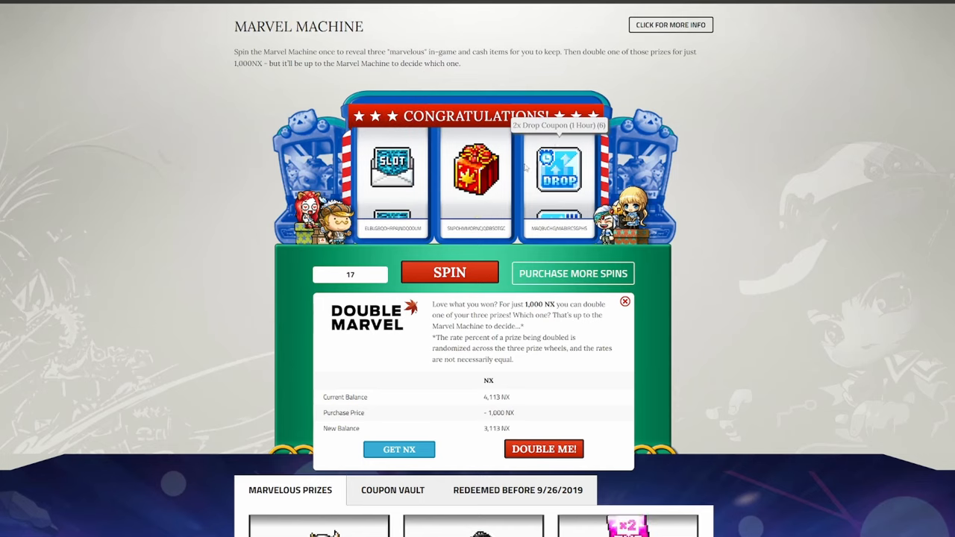
pyautogui.click(448, 273)
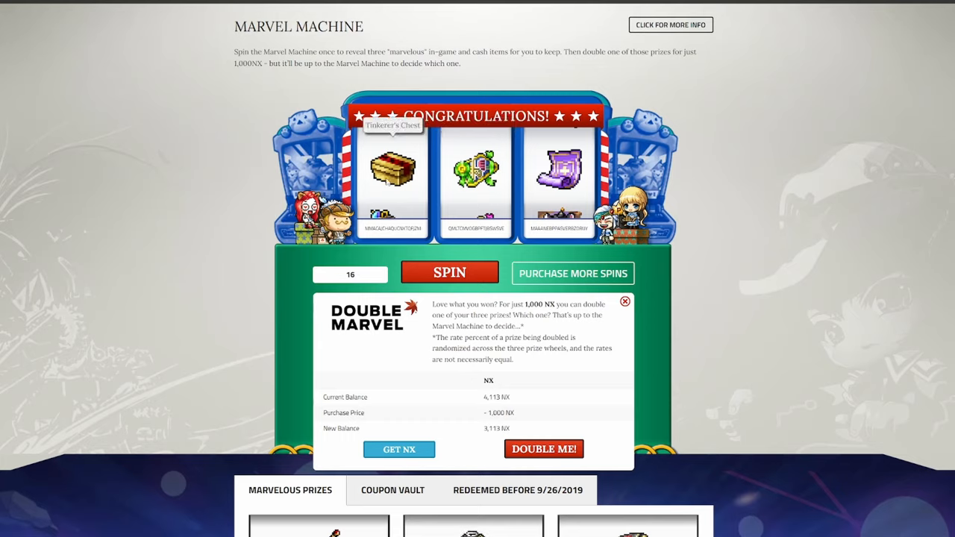
pyautogui.click(450, 273)
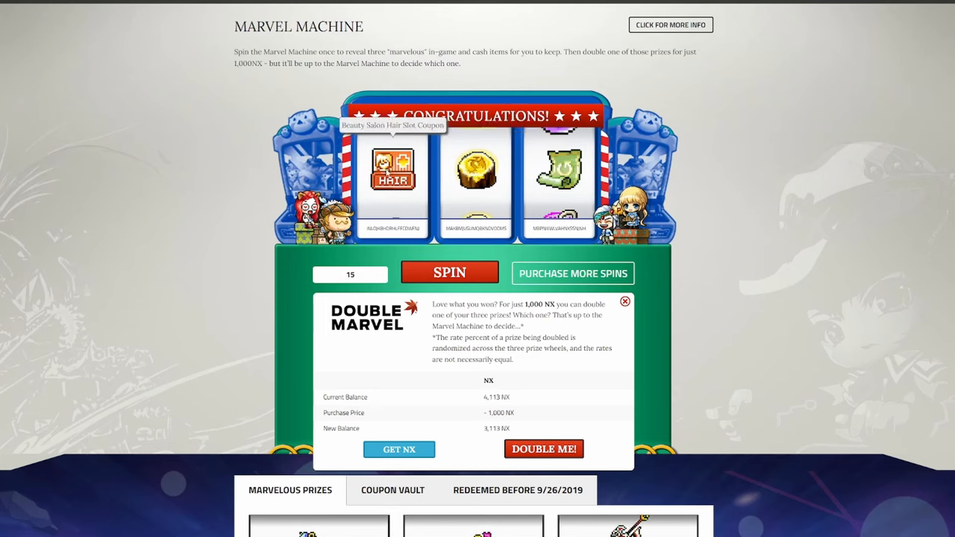
pyautogui.click(452, 274)
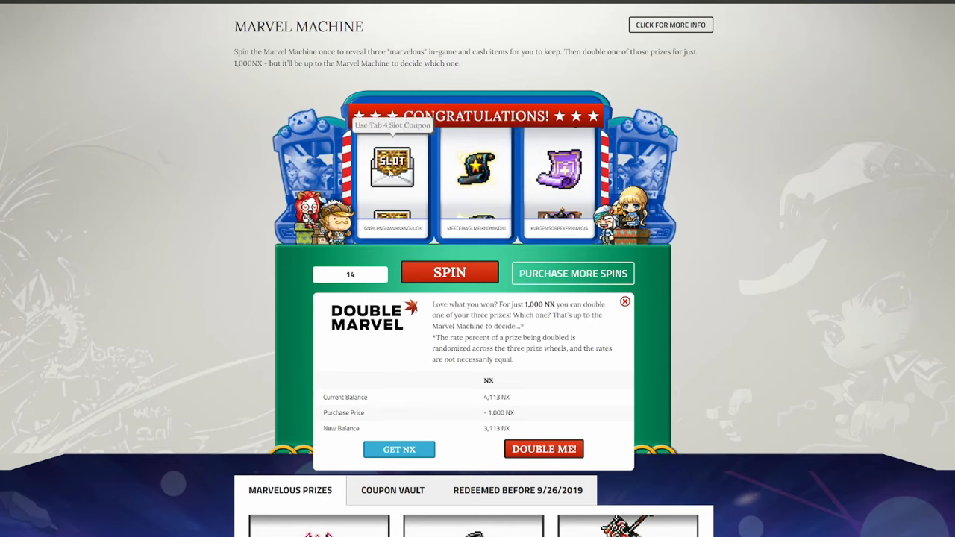
pyautogui.click(447, 273)
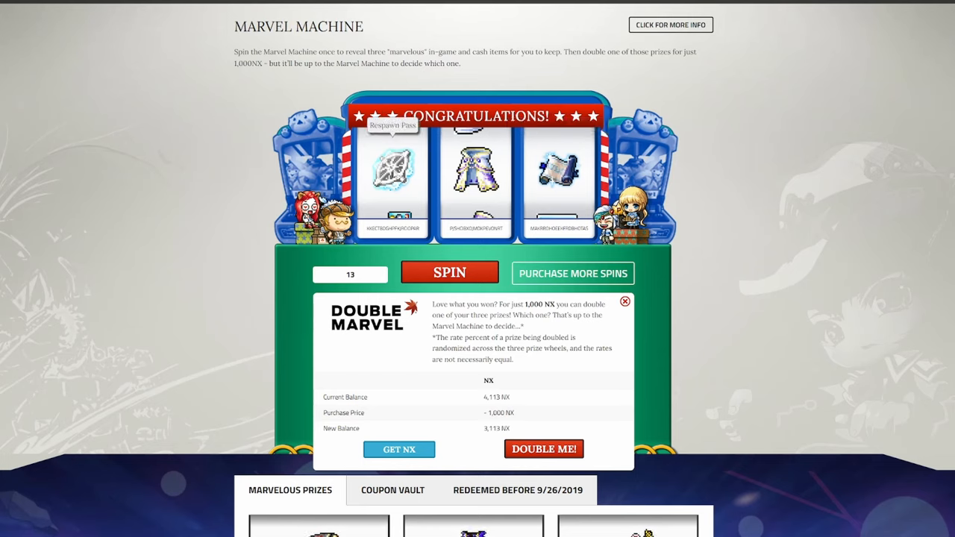
pyautogui.click(450, 273)
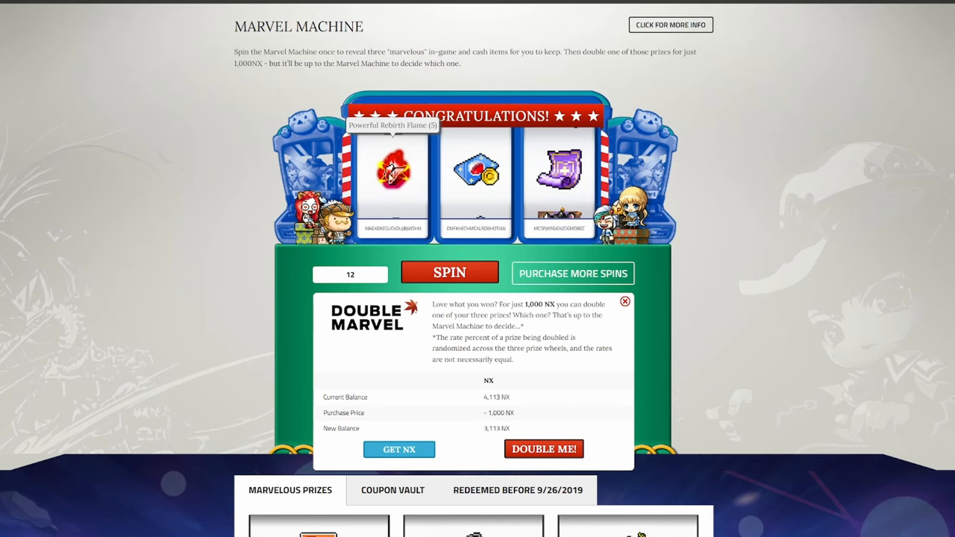
# Spin three more times, bringing the counter down to 9 with three new prizes shown.
pyautogui.click(454, 272)
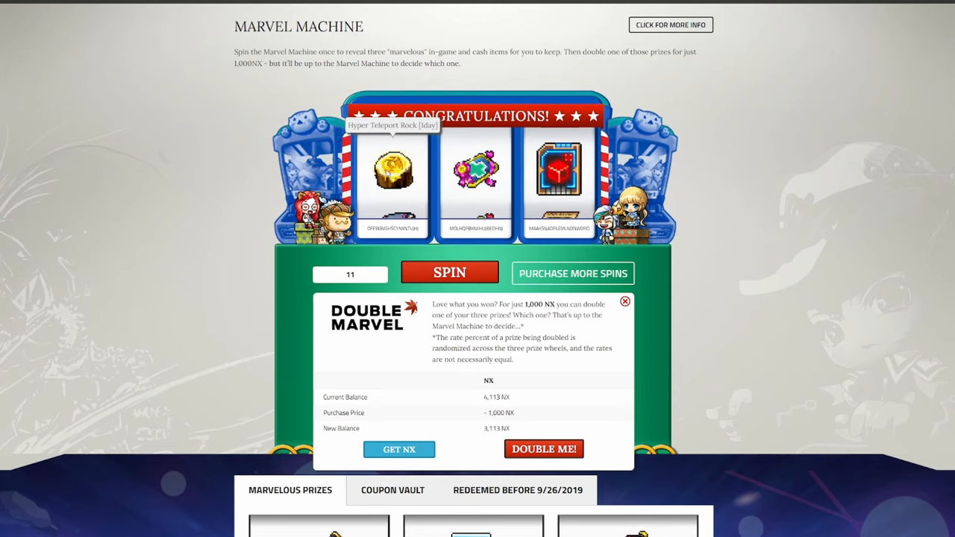
pyautogui.click(449, 272)
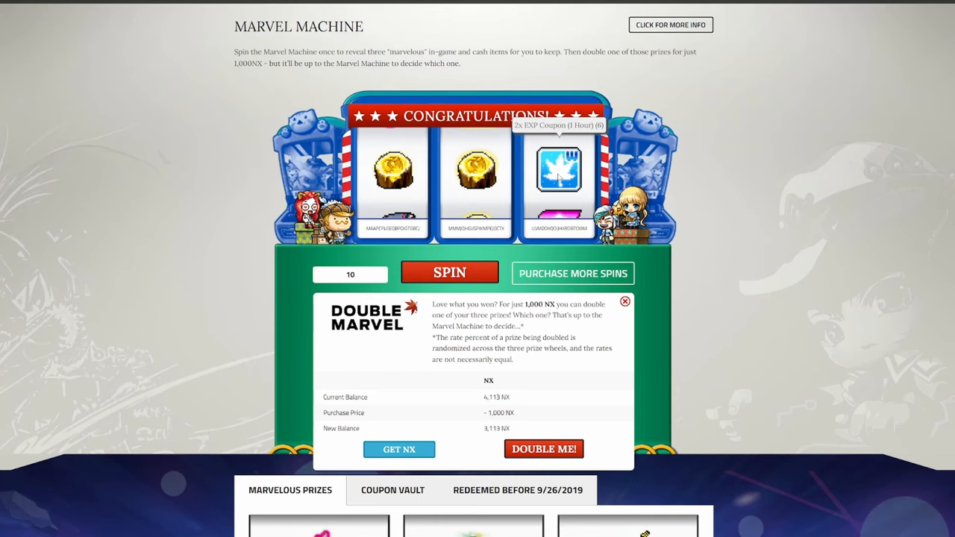
pyautogui.click(449, 272)
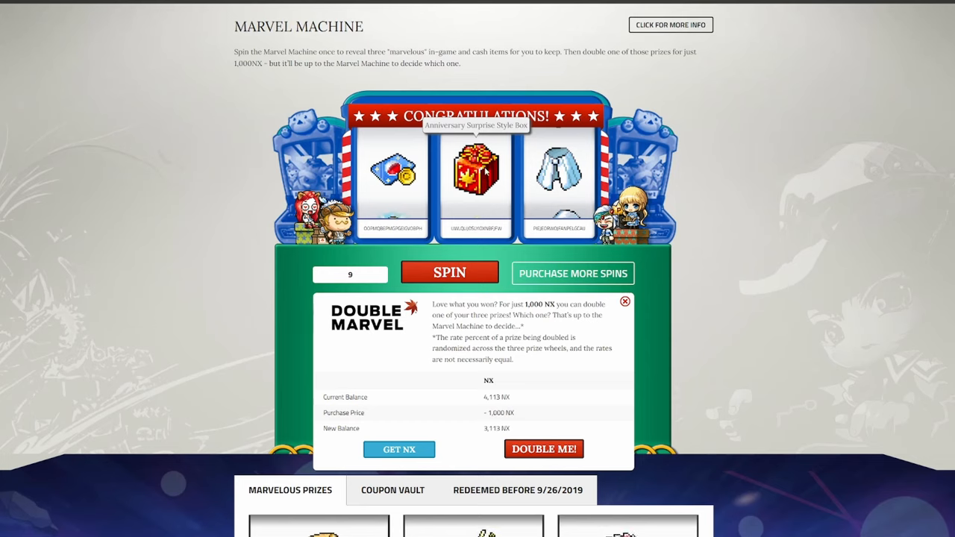
# Use three spins so 6 remain, revealing prizes including a Beauty Salon Hair Slot Coupon.
pyautogui.click(450, 276)
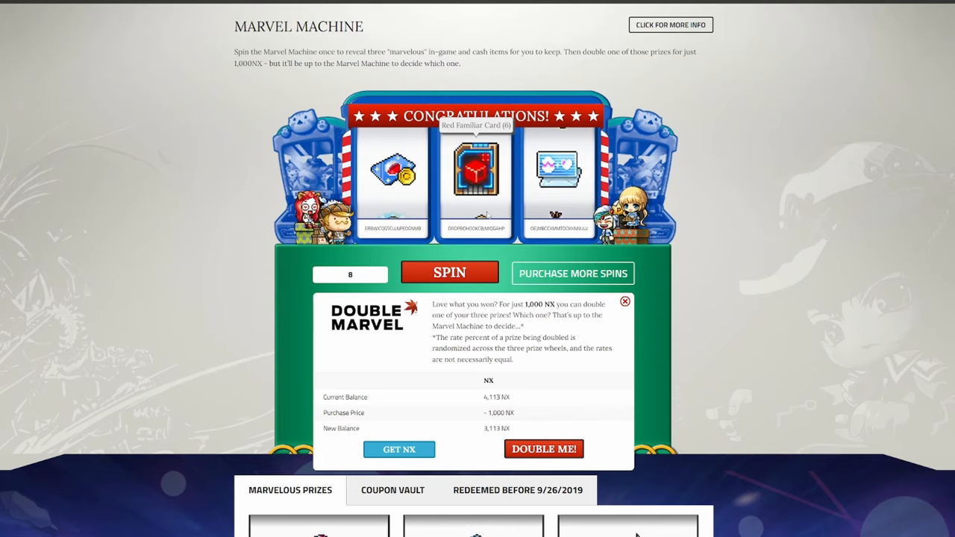
pyautogui.click(450, 272)
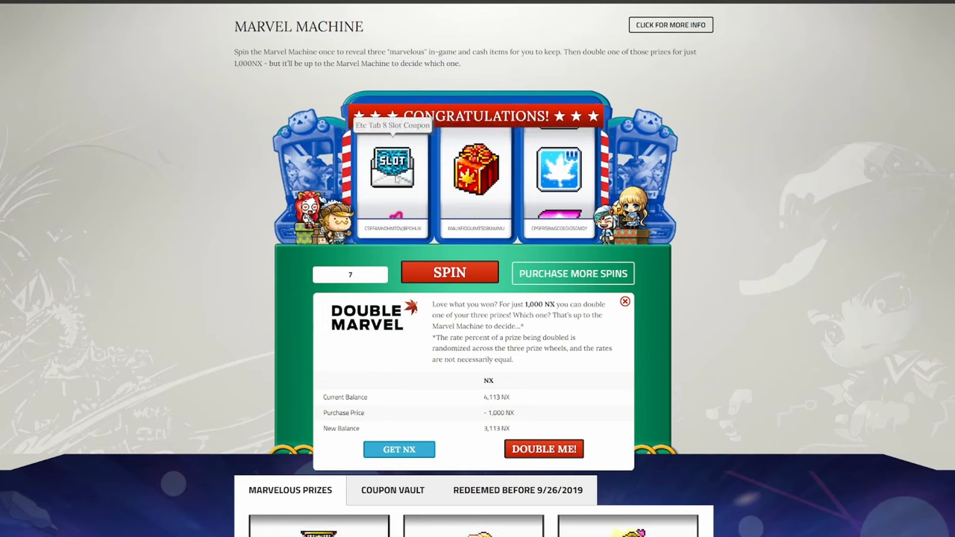
pyautogui.click(449, 275)
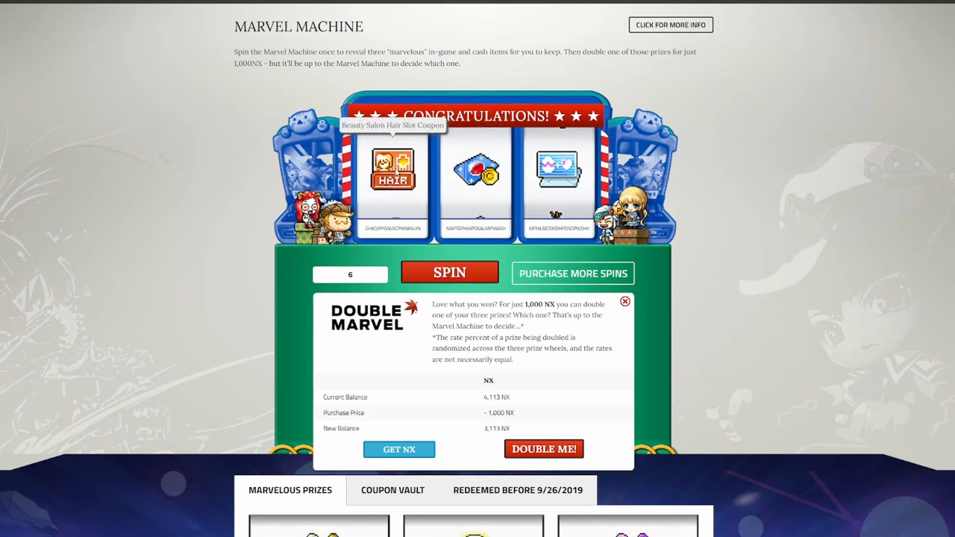
# Spin the Marvel Machine three times, dropping the counter to 3 and revealing three prizes each spin.
pyautogui.click(450, 273)
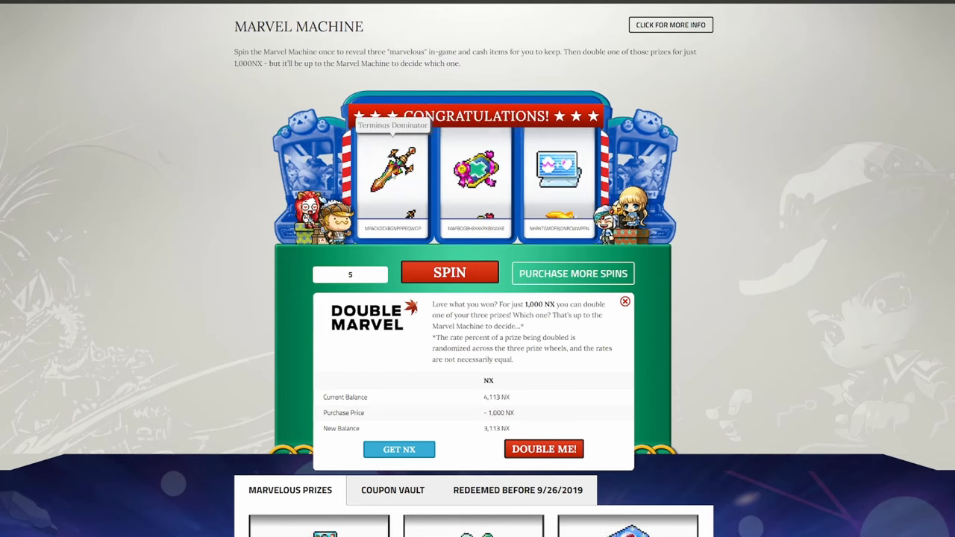
pyautogui.click(458, 275)
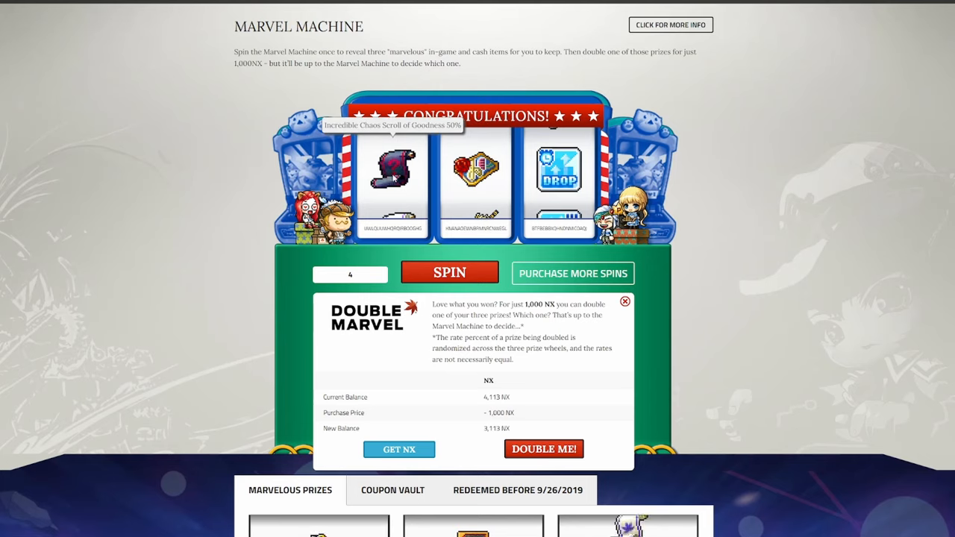
pyautogui.click(449, 273)
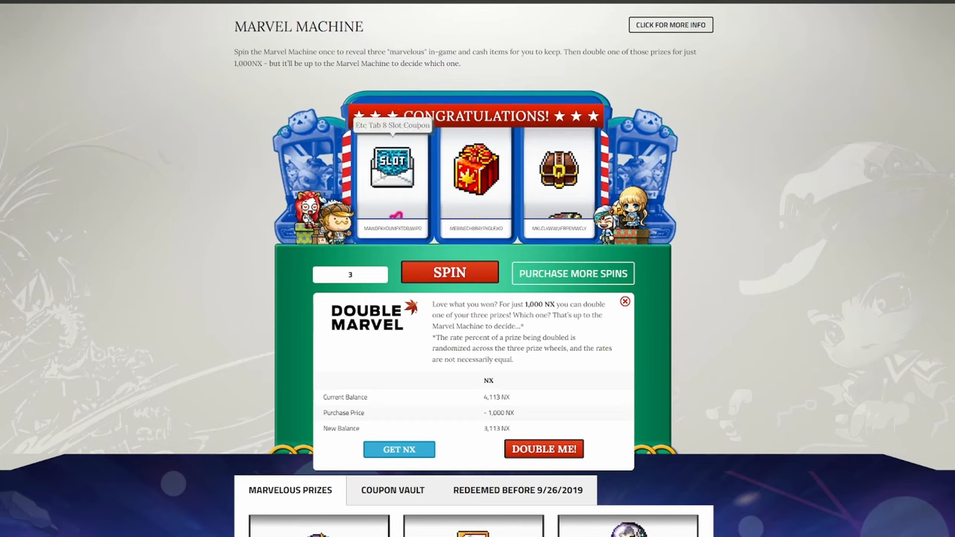
# Use the final three spins so the counter reaches 0 with the last prize trio revealed.
pyautogui.click(452, 274)
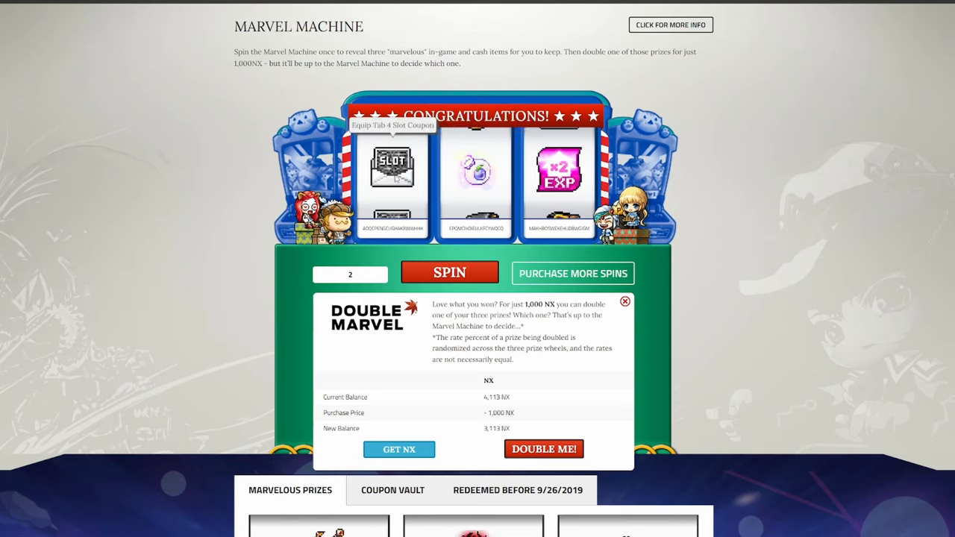
pyautogui.click(449, 273)
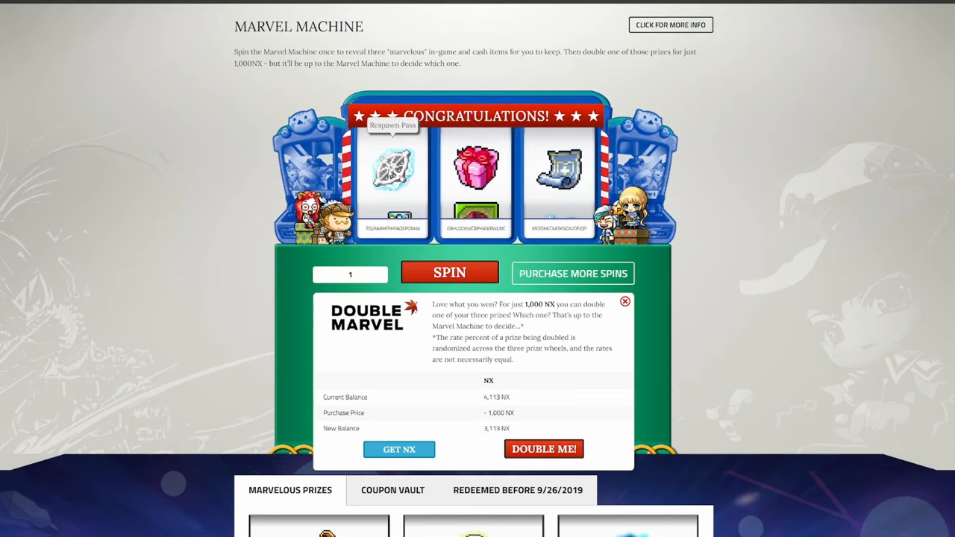
pyautogui.click(448, 273)
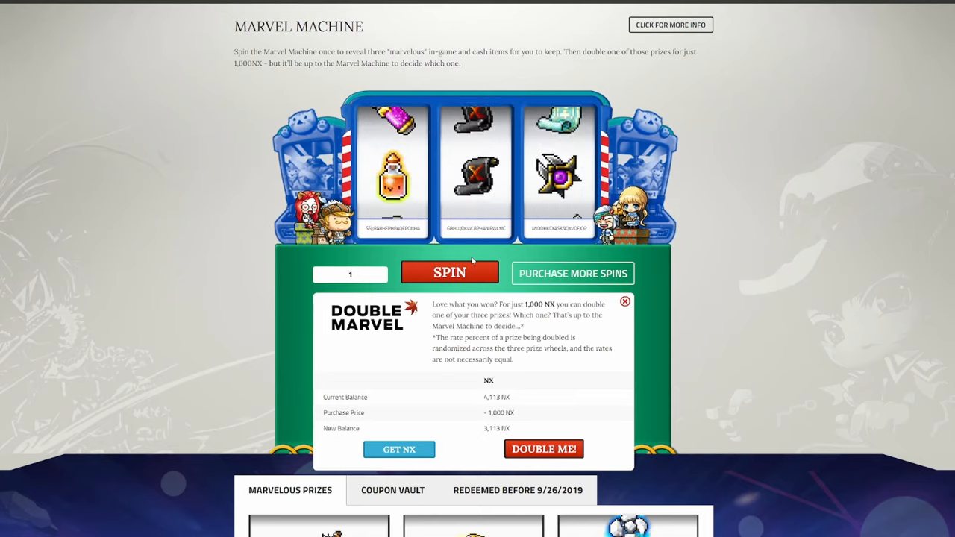